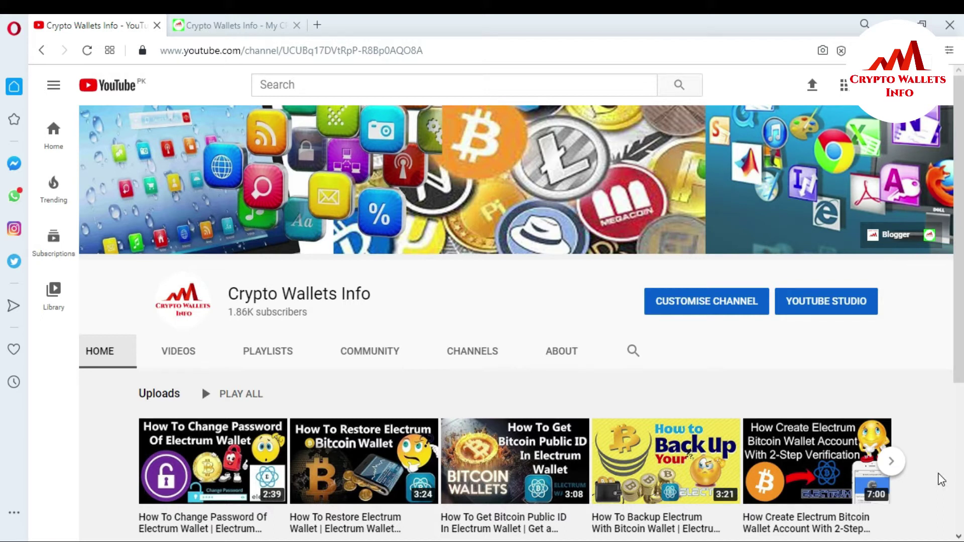
Switch to the cryptowalletsinfo.com browser tab.
{"action": "left_click", "coordinate": [208, 25]}
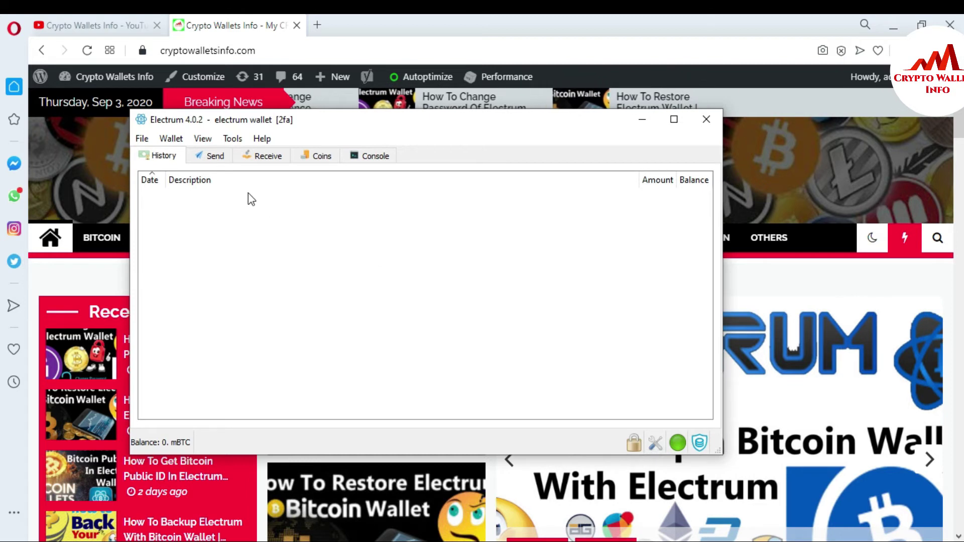
Enable View > Show Addresses and open the new Addresses tab's receiving addresses.
{"action": "left_click", "coordinate": [202, 139]}
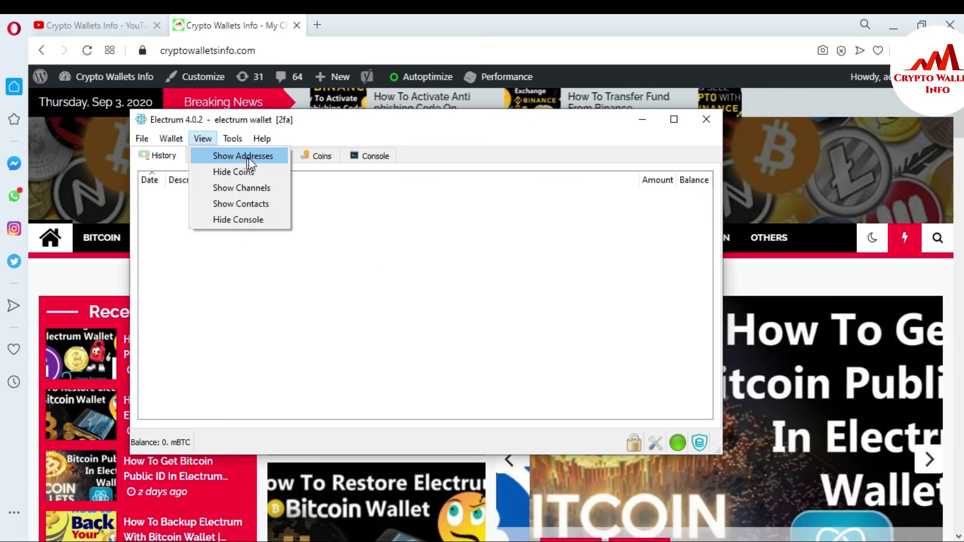
{"action": "left_click", "coordinate": [248, 159]}
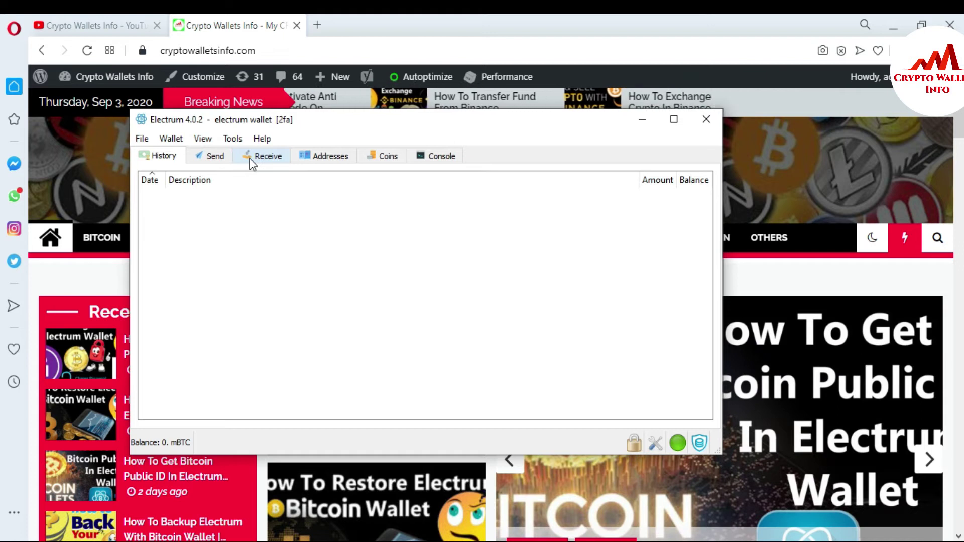
{"action": "left_click", "coordinate": [323, 157]}
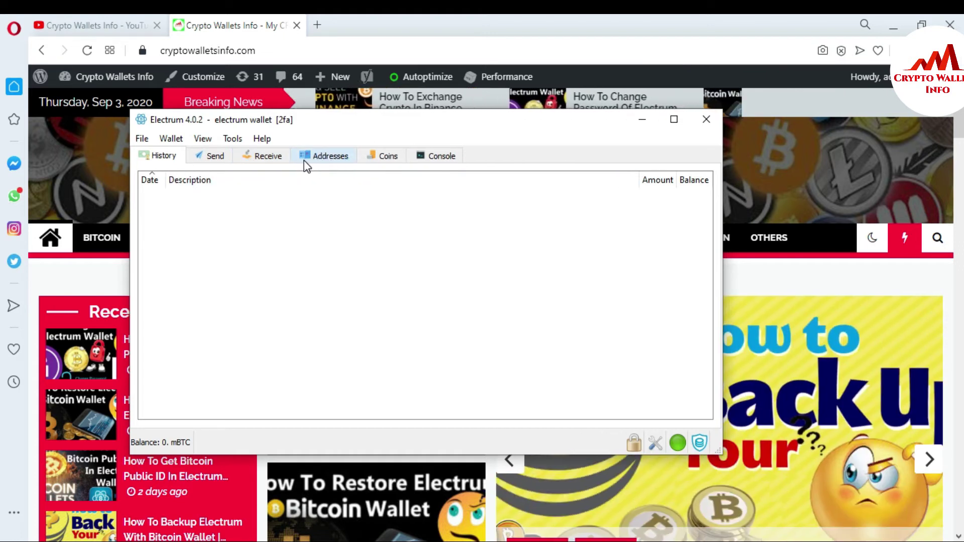
{"action": "left_click", "coordinate": [321, 159]}
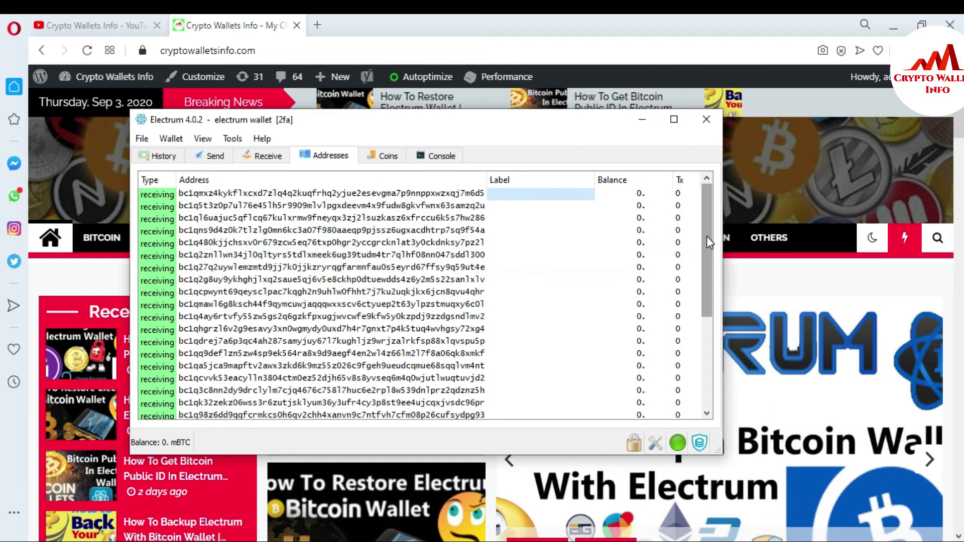
{"action": "mouse_move", "coordinate": [707, 236]}
{"action": "left_mouse_down"}
{"action": "mouse_move", "coordinate": [715, 377]}
{"action": "mouse_move", "coordinate": [697, 218]}
{"action": "left_mouse_up"}
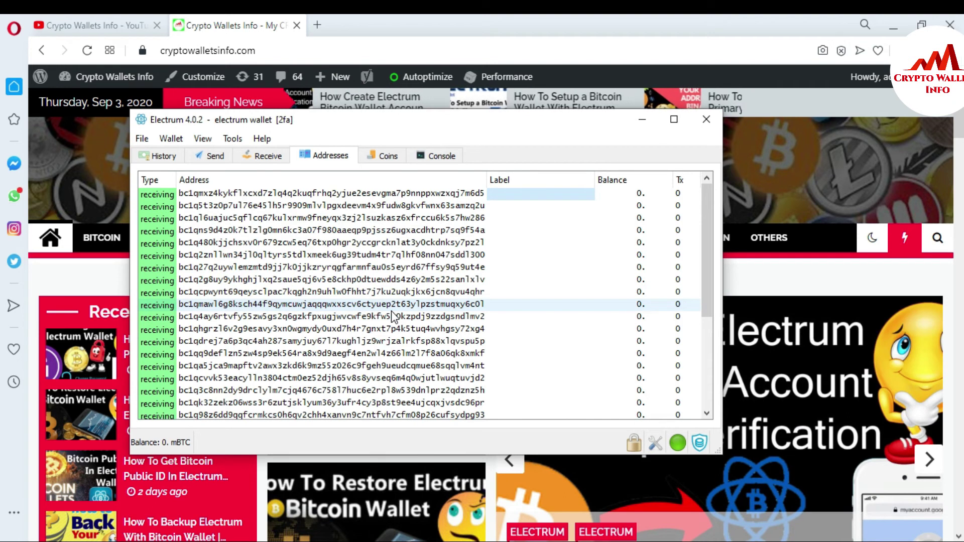
Choose View > Hide Addresses so the Coins tab shows instead.
{"action": "left_click", "coordinate": [203, 140]}
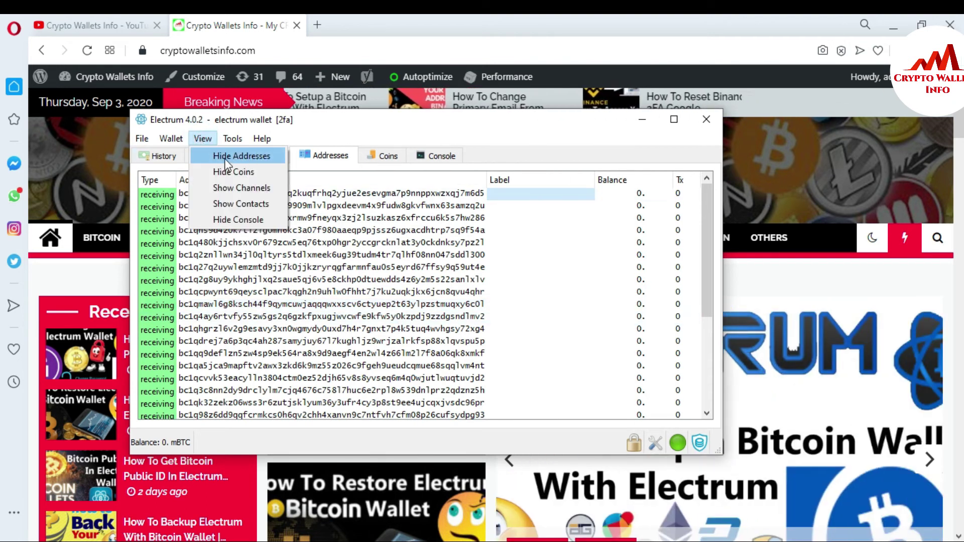
{"action": "left_click", "coordinate": [247, 157]}
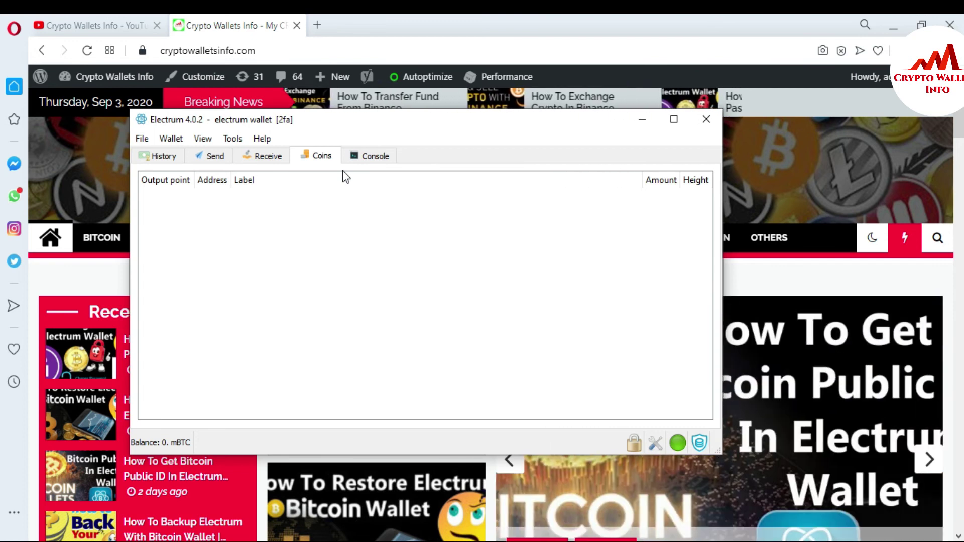
Glance at the YouTube channel tab, then return to cryptowalletsinfo.com.
{"action": "left_click", "coordinate": [60, 27]}
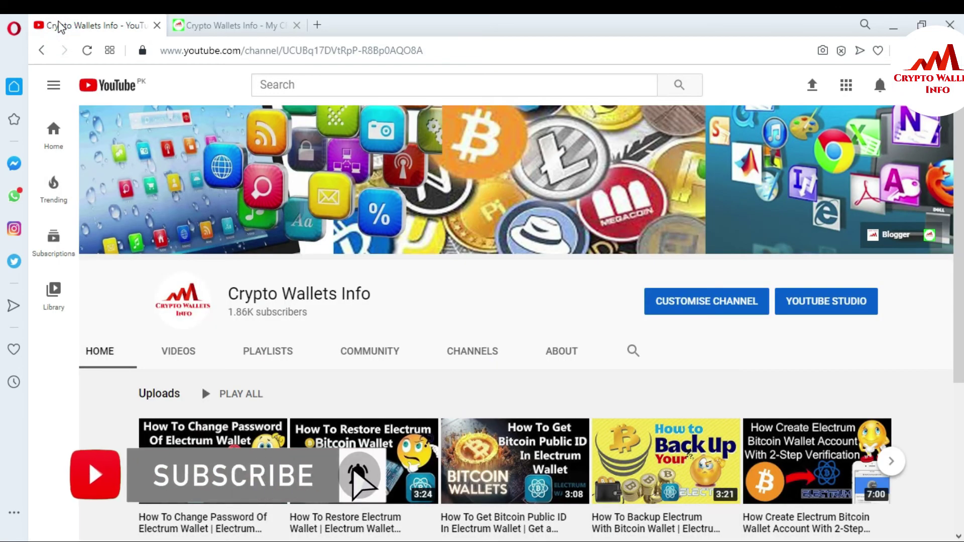
{"action": "left_click", "coordinate": [234, 23]}
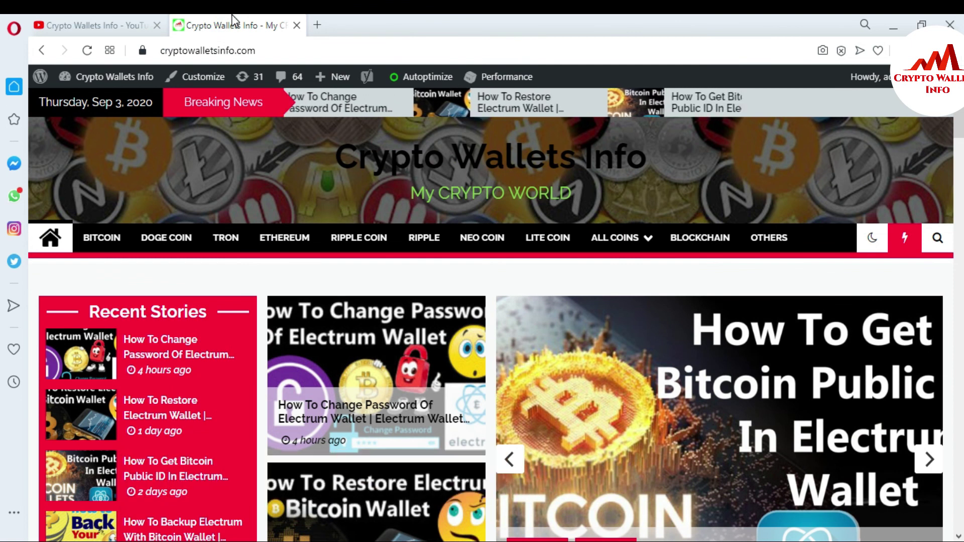